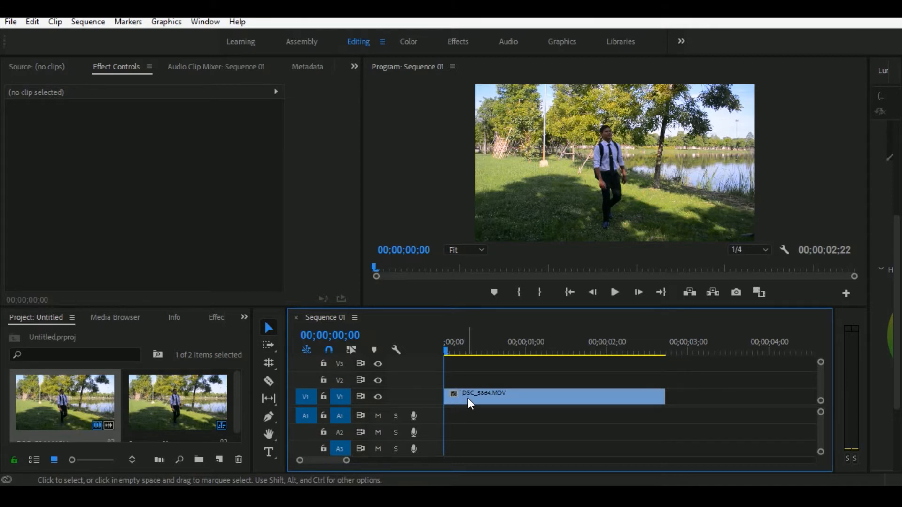
Duplicate the DSC_5864.MOV clip from track V1 onto track V2 and select the copy
{"action": "left_click", "coordinate": [472, 400], "text": "alt"}
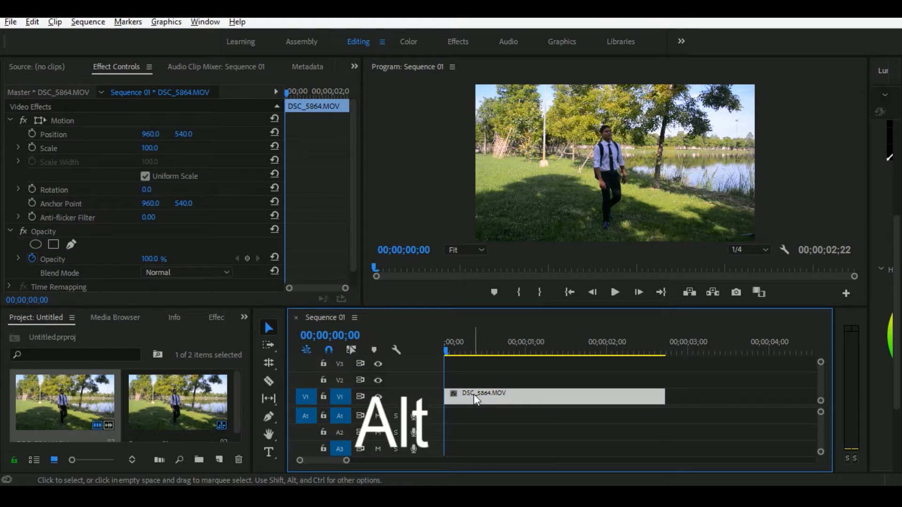
{"action": "left_click_drag", "start_coordinate": [473, 394], "coordinate": [474, 382]}
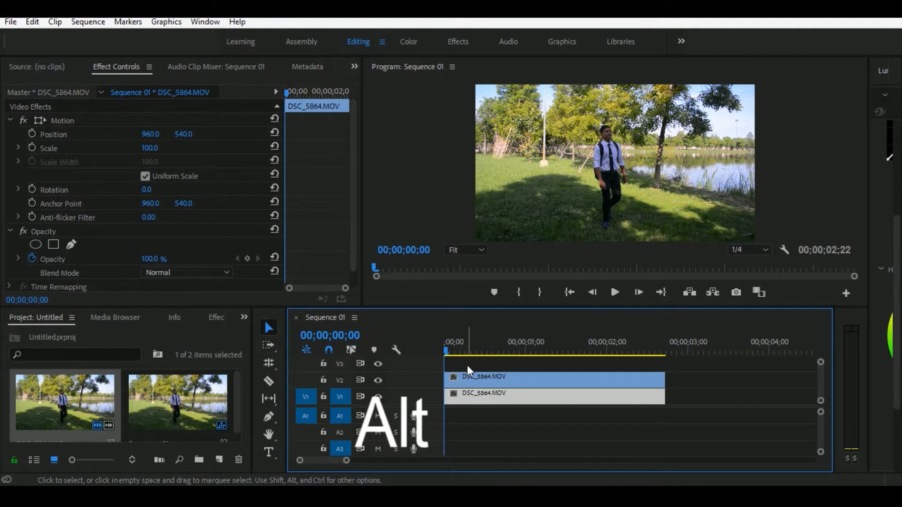
{"action": "left_click", "coordinate": [486, 397]}
{"action": "left_click", "coordinate": [486, 383]}
{"action": "left_click", "coordinate": [485, 381]}
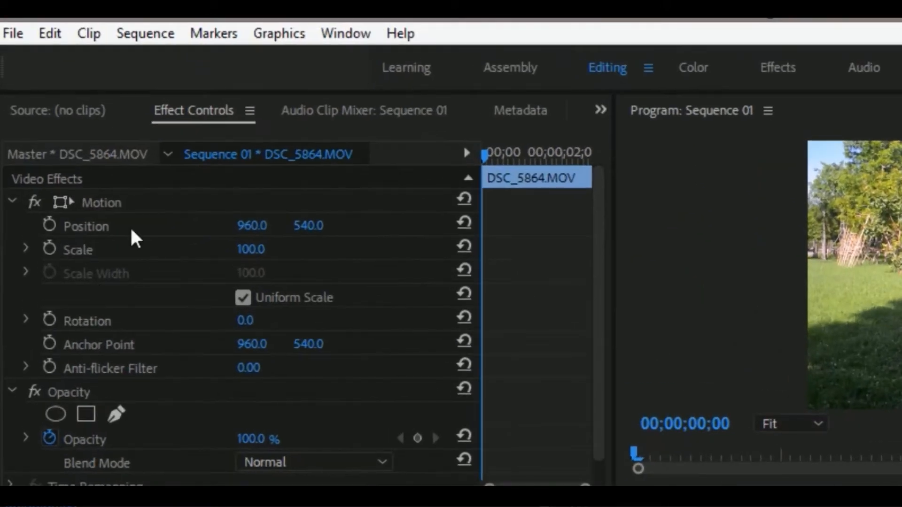
Display the effect settings of the duplicated DSC_5864.MOV clip on track V2
{"action": "left_click", "coordinate": [364, 110]}
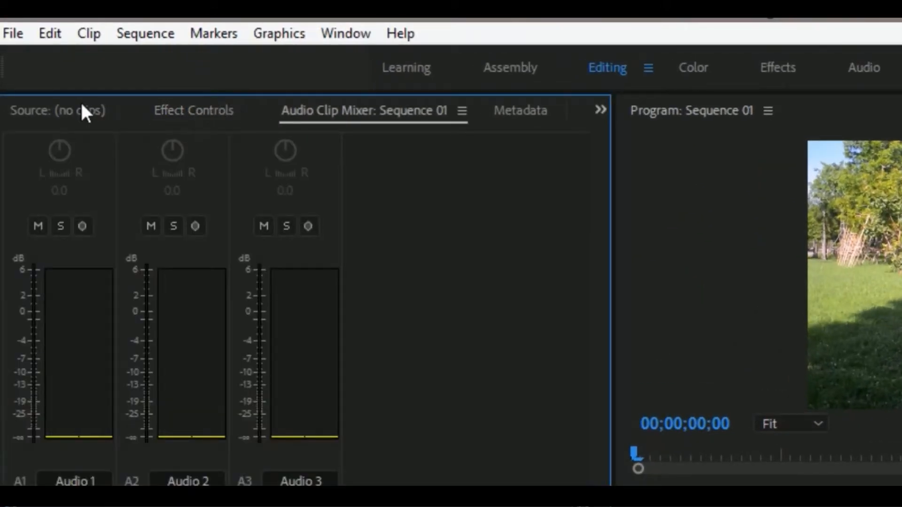
{"action": "left_click", "coordinate": [209, 113]}
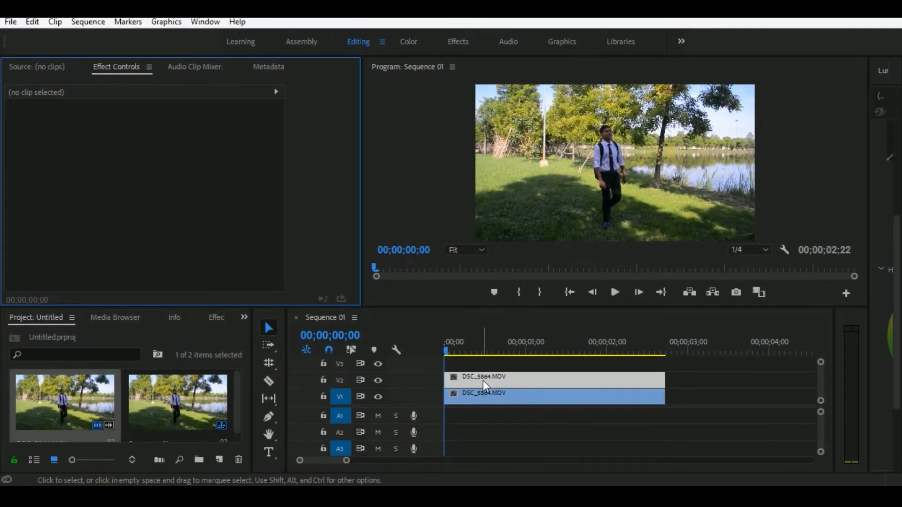
{"action": "left_click", "coordinate": [476, 377]}
{"action": "left_click", "coordinate": [121, 70]}
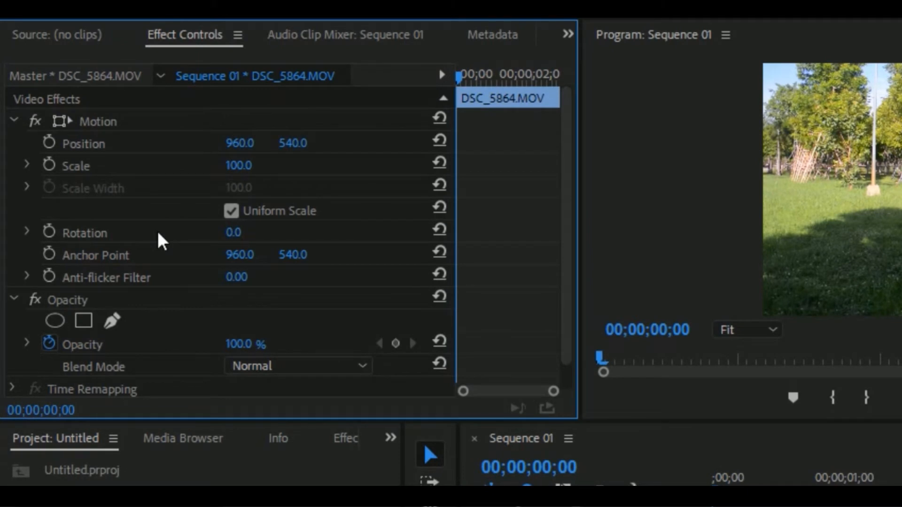
Draw a closed free-form opacity mask around the man's face on the V2 clip, with the preview magnified to 150%
{"action": "scroll", "coordinate": [158, 233], "scroll_direction": "down", "scroll_amount": 1}
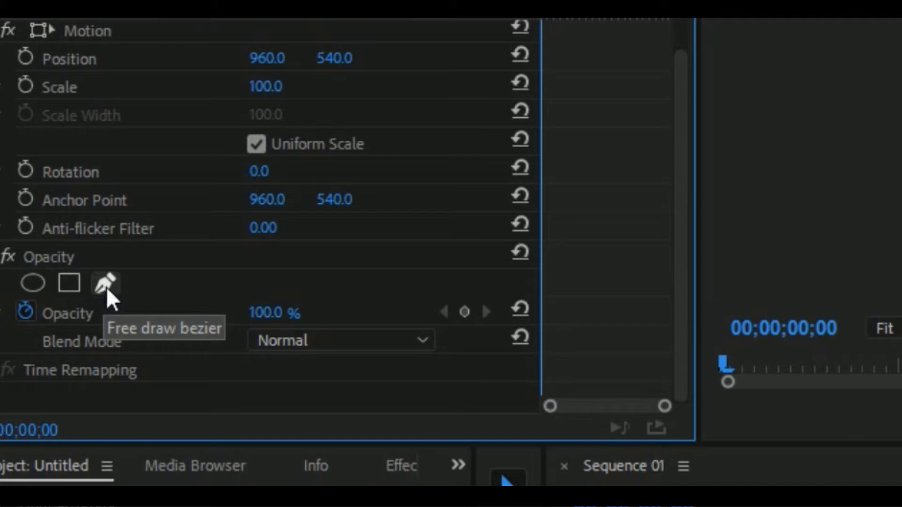
{"action": "left_click", "coordinate": [106, 284]}
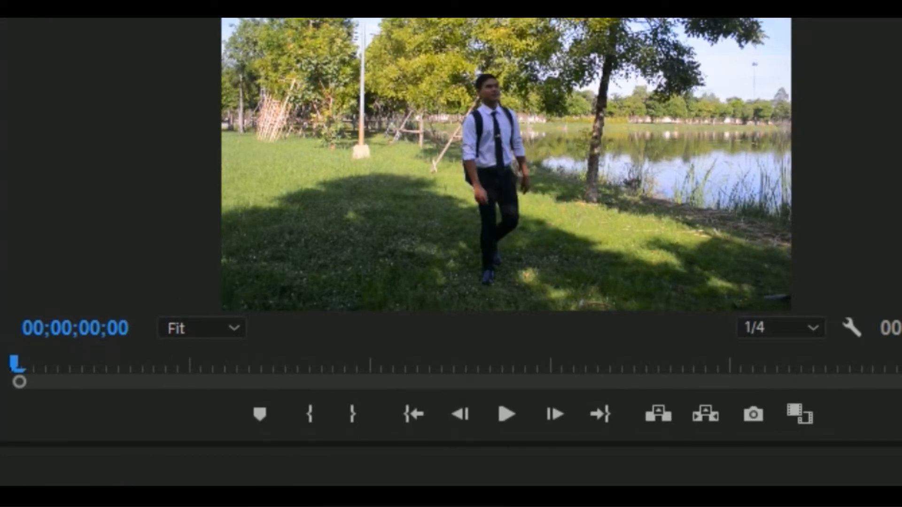
{"action": "left_click", "coordinate": [233, 329]}
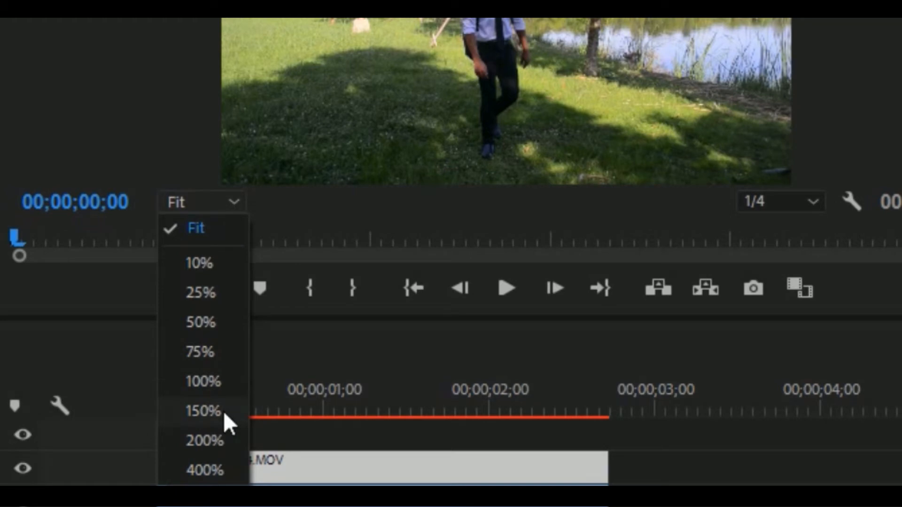
{"action": "left_click", "coordinate": [219, 409]}
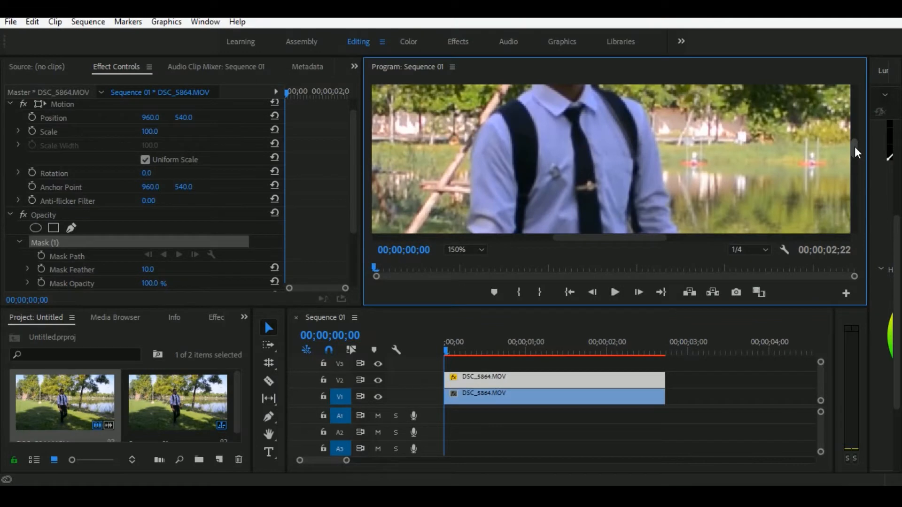
{"action": "mouse_move", "coordinate": [855, 146]}
{"action": "left_mouse_down"}
{"action": "mouse_move", "coordinate": [850, 128]}
{"action": "mouse_move", "coordinate": [848, 136]}
{"action": "left_mouse_up"}
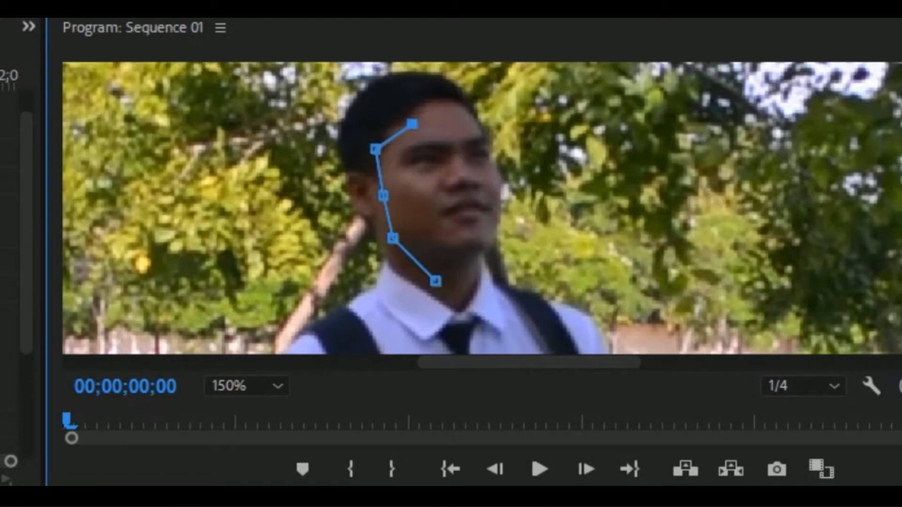
{"action": "left_click", "coordinate": [459, 134]}
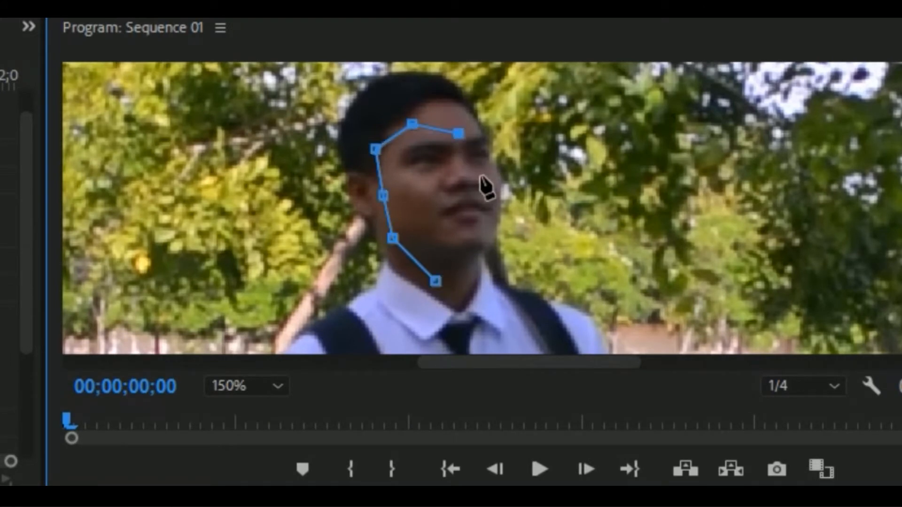
{"action": "left_click", "coordinate": [477, 173]}
{"action": "left_click", "coordinate": [478, 222]}
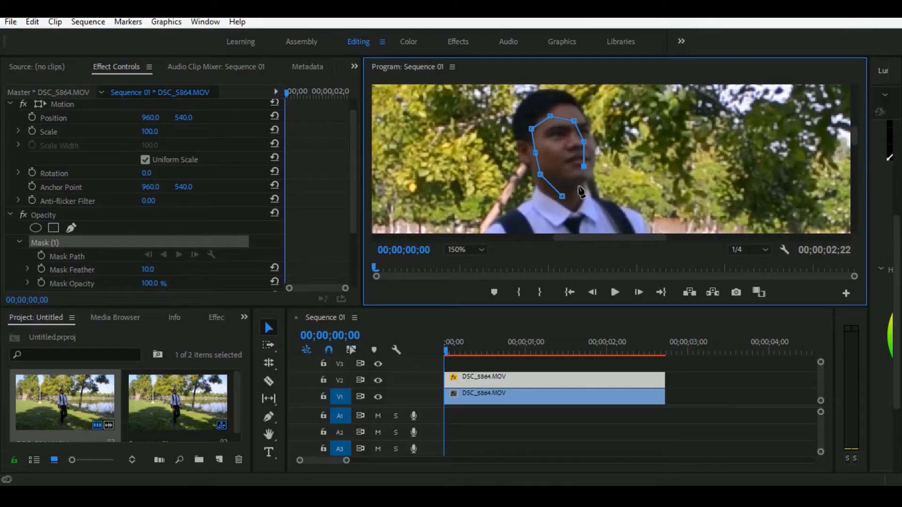
{"action": "left_click", "coordinate": [578, 185]}
{"action": "left_click", "coordinate": [563, 196]}
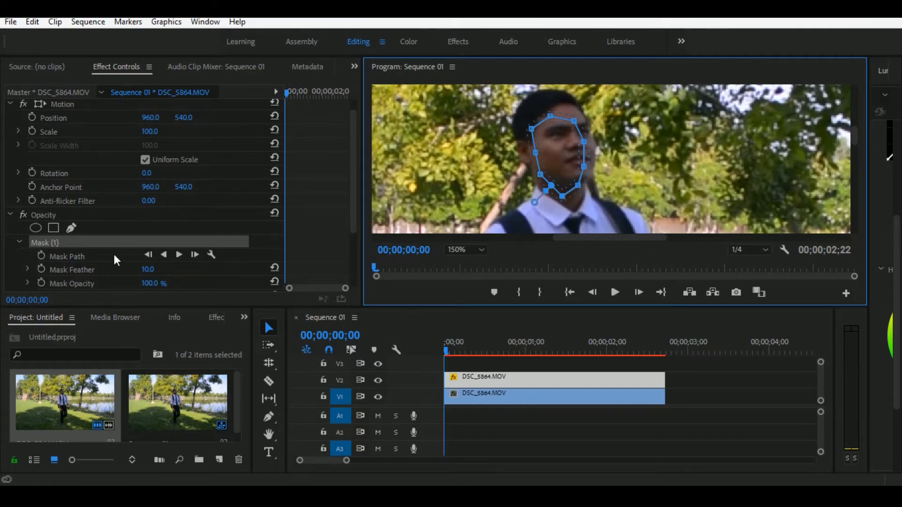
Track the face mask forward through the whole clip and restore the preview magnification to Fit
{"action": "scroll", "coordinate": [114, 255], "scroll_direction": "down", "scroll_amount": 1}
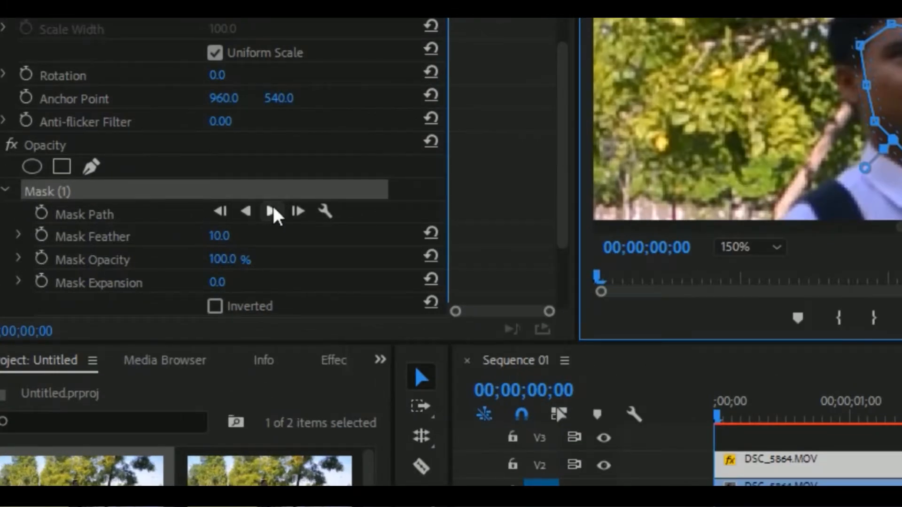
{"action": "left_click", "coordinate": [273, 212]}
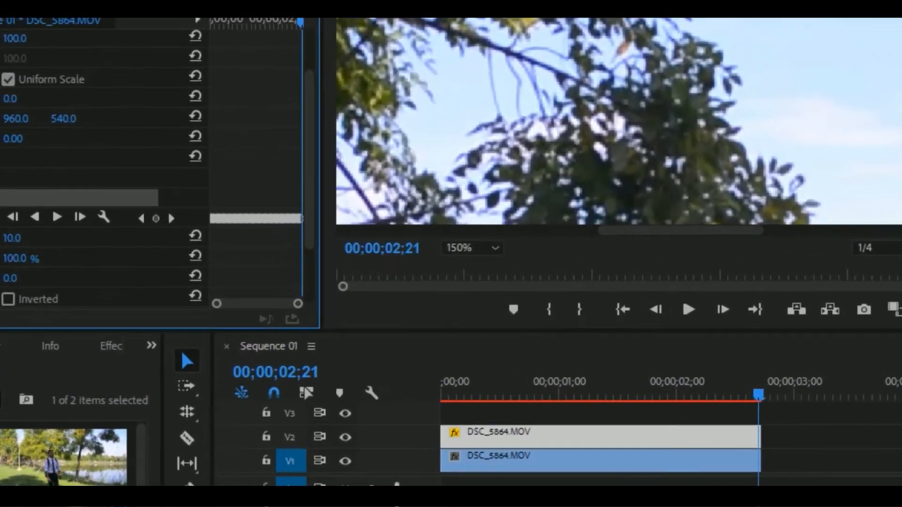
{"action": "left_click", "coordinate": [465, 249]}
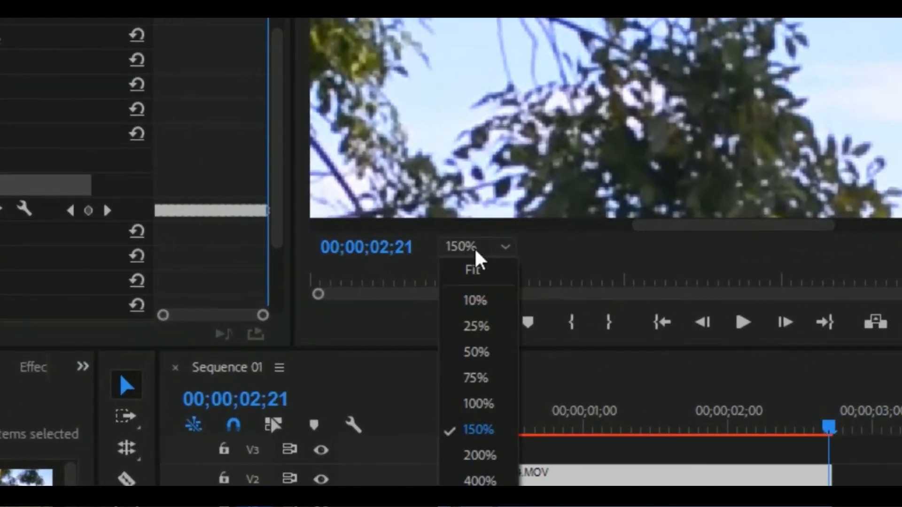
{"action": "left_click", "coordinate": [488, 273]}
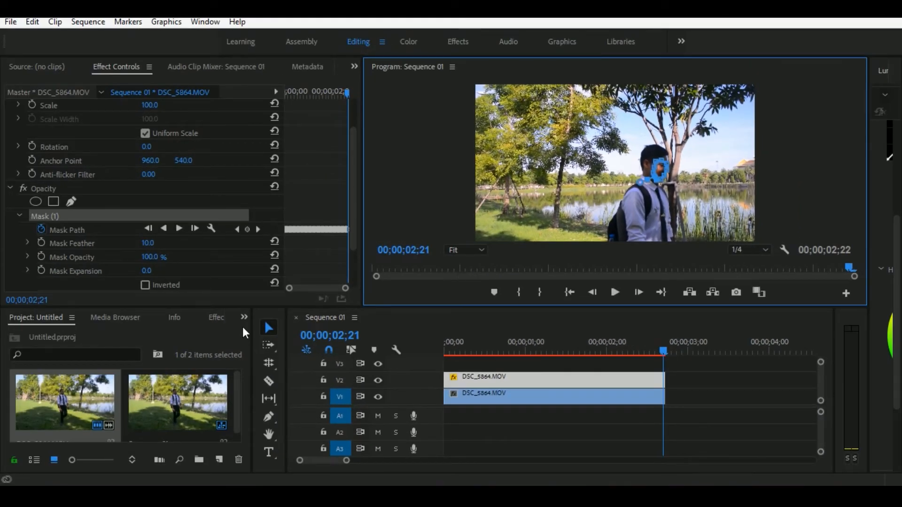
Apply the Camera Blur effect from the Blur & Sharpen video effects to the masked clip on track V2
{"action": "left_click", "coordinate": [216, 317]}
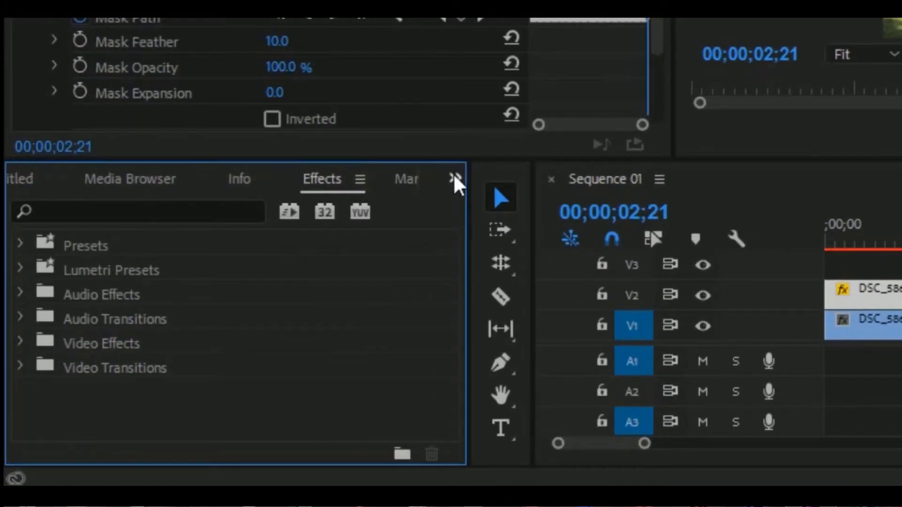
{"action": "left_click", "coordinate": [454, 176]}
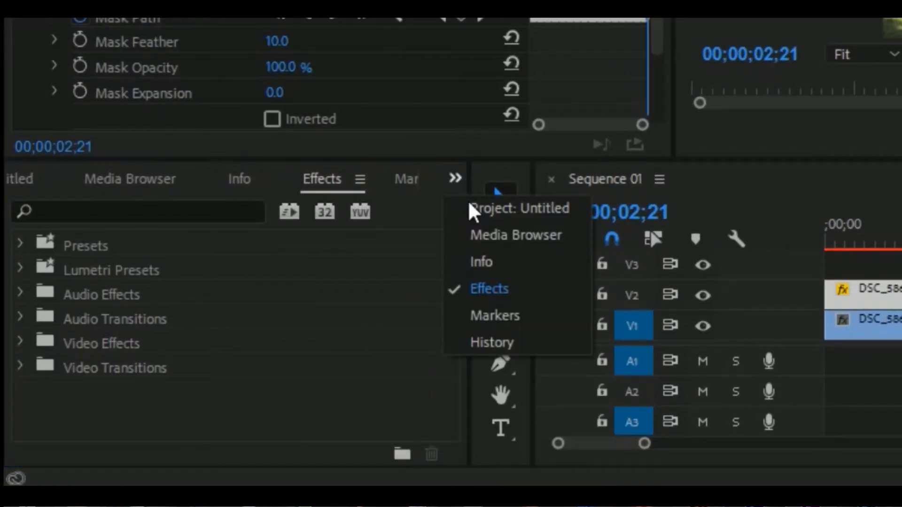
{"action": "left_click", "coordinate": [511, 288]}
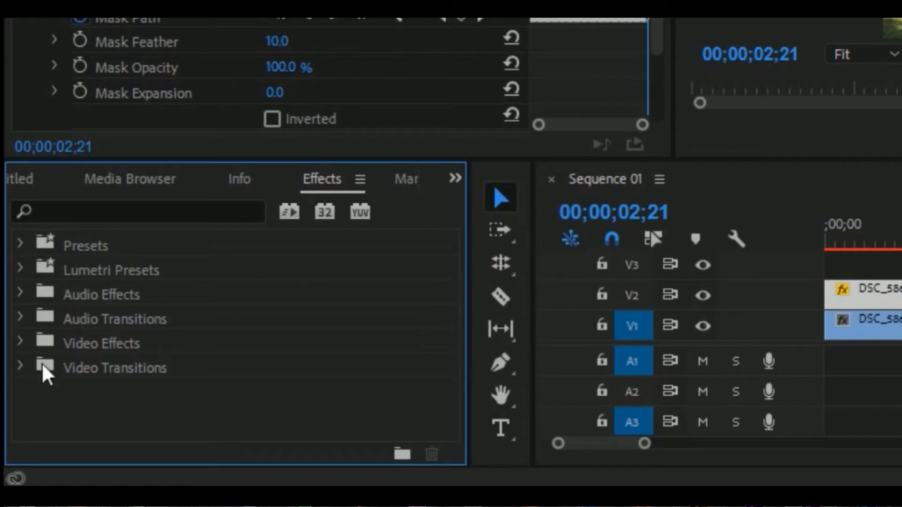
{"action": "left_click", "coordinate": [20, 339]}
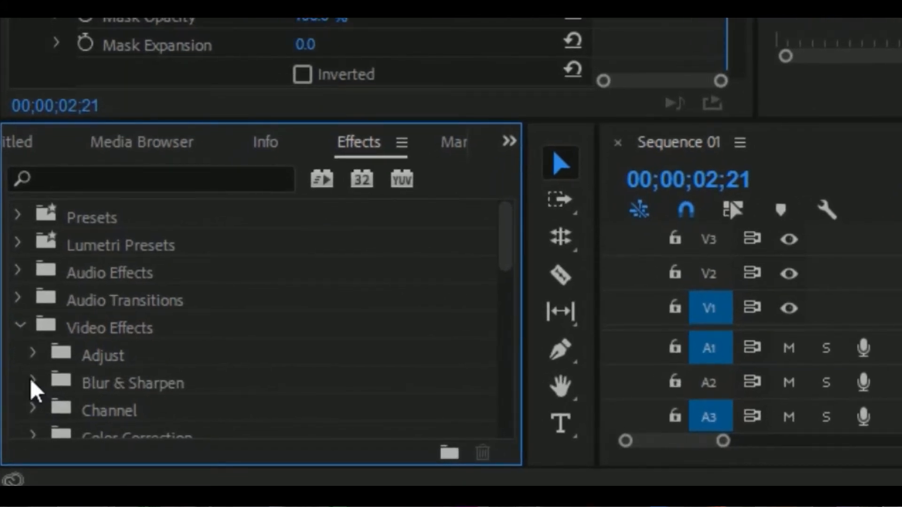
{"action": "left_click", "coordinate": [31, 379]}
{"action": "scroll", "coordinate": [99, 371], "scroll_direction": "down", "scroll_amount": 2}
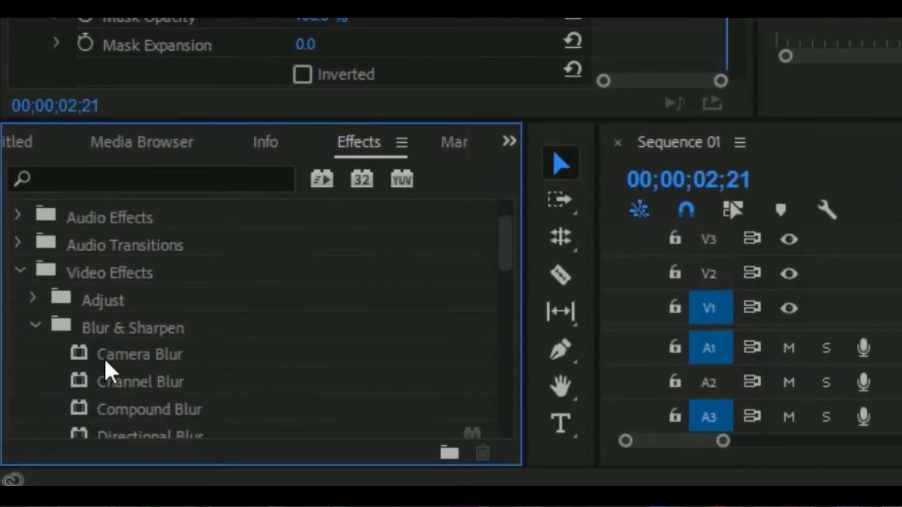
{"action": "left_click", "coordinate": [170, 352]}
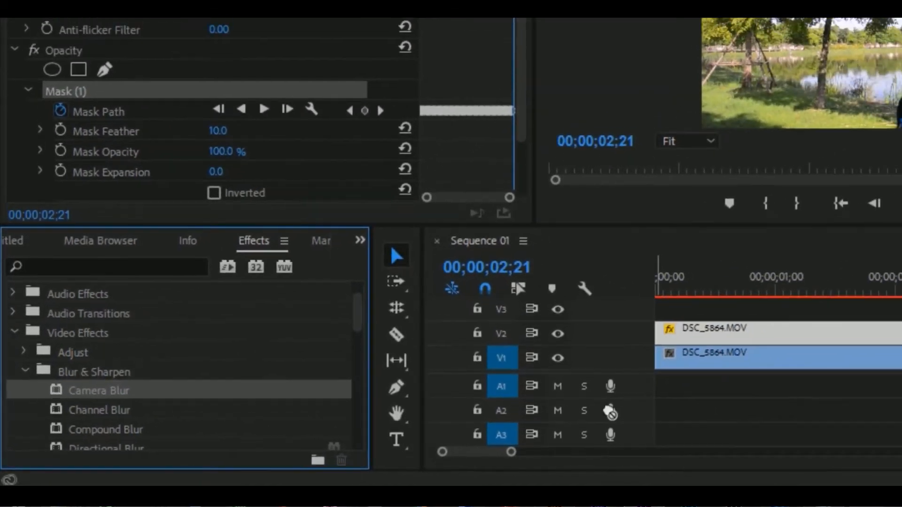
{"action": "left_click_drag", "start_coordinate": [610, 413], "coordinate": [716, 353]}
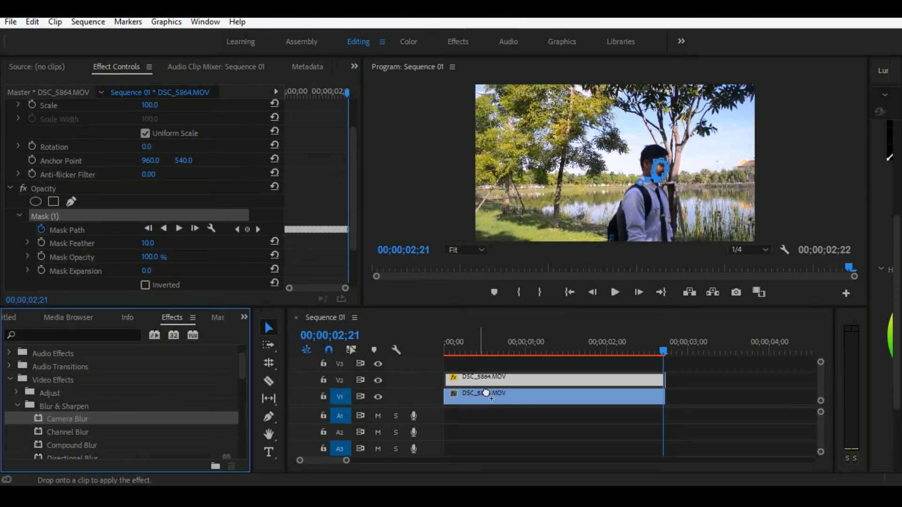
{"action": "left_click_drag", "start_coordinate": [486, 394], "coordinate": [488, 387]}
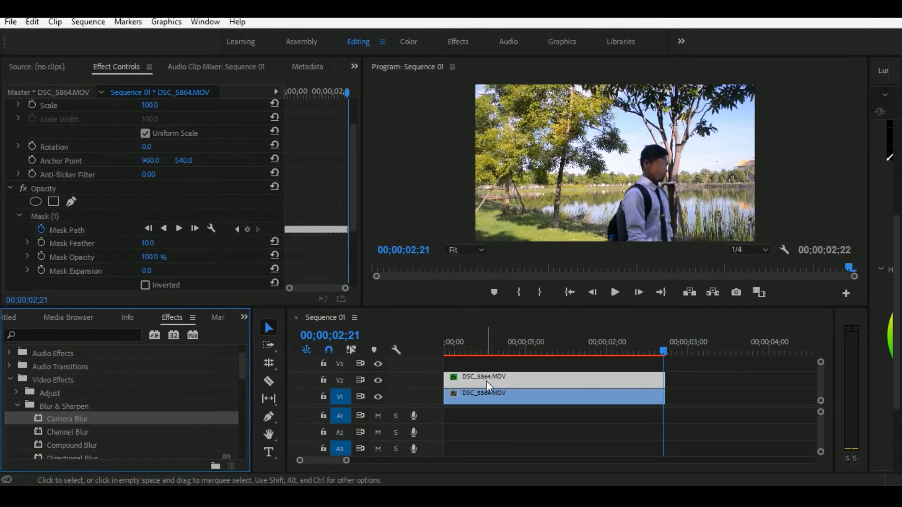
At the start of the sequence, set the face mask's feather to 23 and its expansion to 42
{"action": "left_click", "coordinate": [511, 352]}
{"action": "left_click_drag", "start_coordinate": [499, 357], "coordinate": [436, 354]}
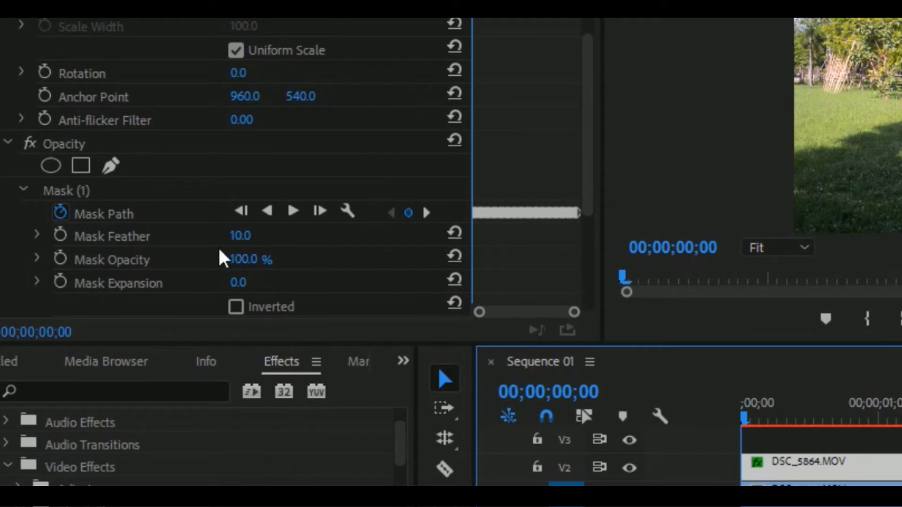
{"action": "scroll", "coordinate": [138, 229], "scroll_direction": "down", "scroll_amount": 2}
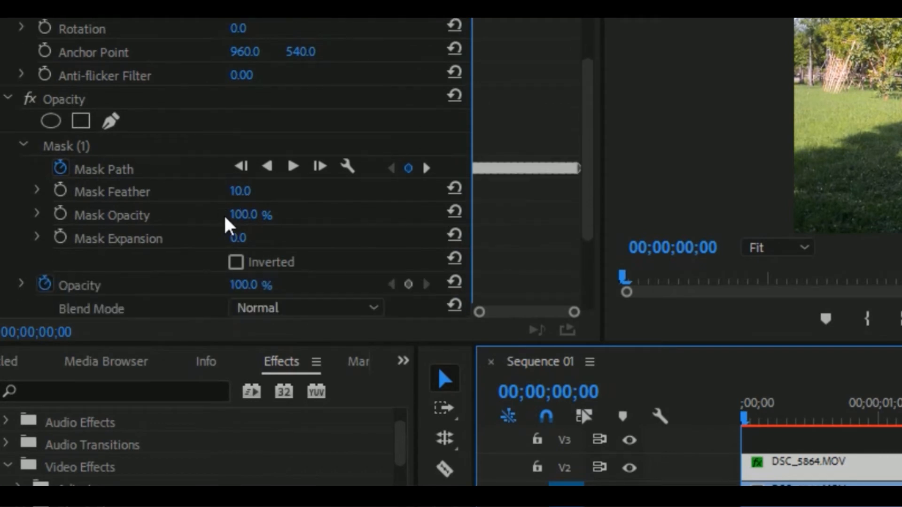
{"action": "left_click_drag", "start_coordinate": [244, 190], "coordinate": [245, 189]}
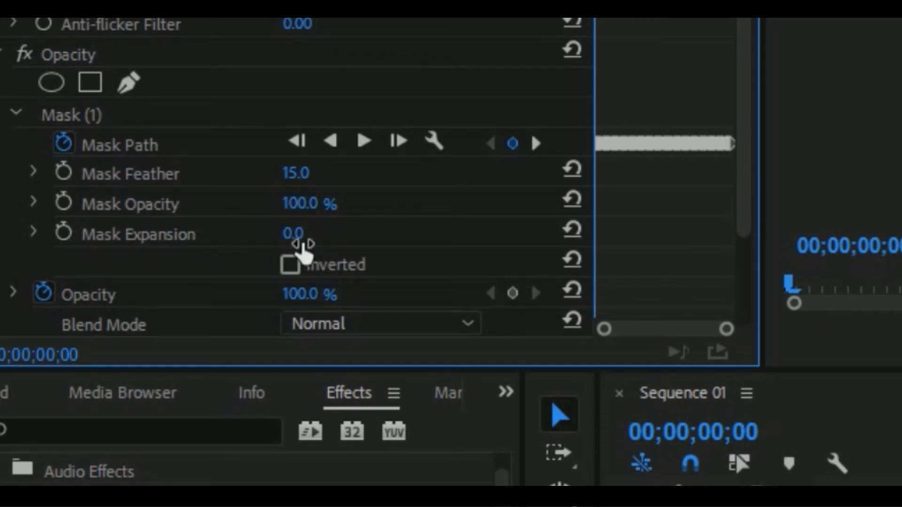
{"action": "left_click_drag", "start_coordinate": [293, 234], "coordinate": [309, 233]}
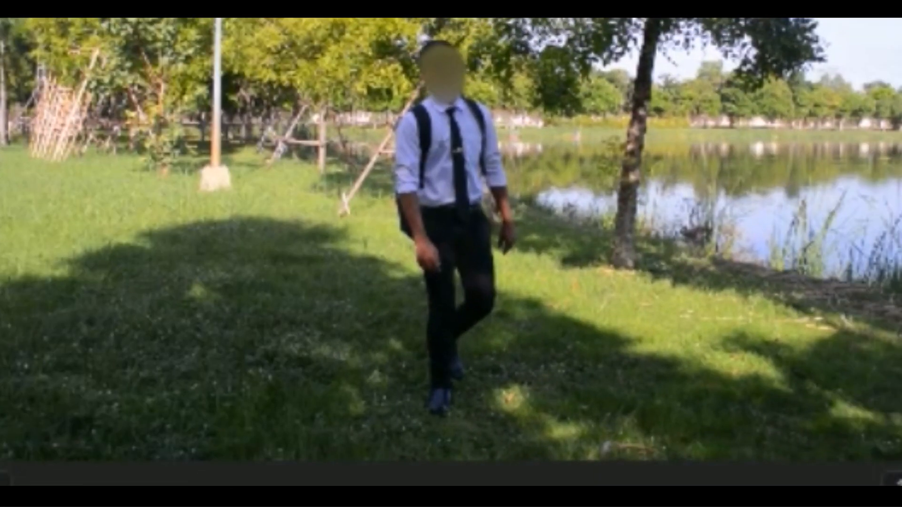
{"action": "left_click_drag", "start_coordinate": [308, 233], "coordinate": [323, 233]}
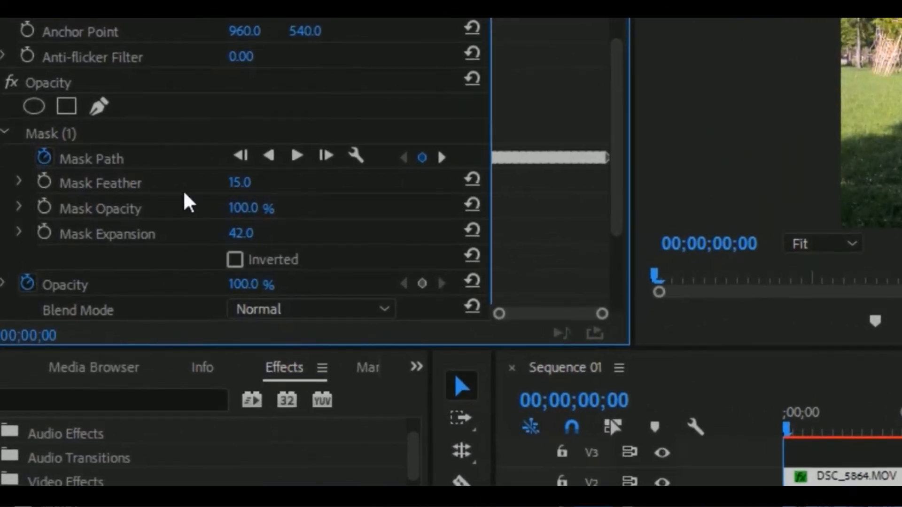
{"action": "left_click_drag", "start_coordinate": [252, 182], "coordinate": [260, 182]}
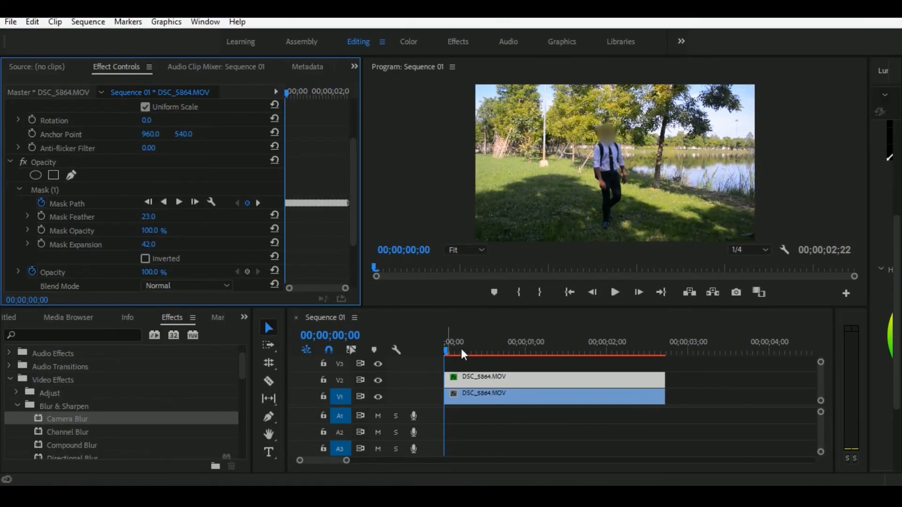
Play back the sequence to check that the blur follows the face, and return the playhead to the start
{"action": "left_click_drag", "start_coordinate": [462, 350], "coordinate": [443, 351]}
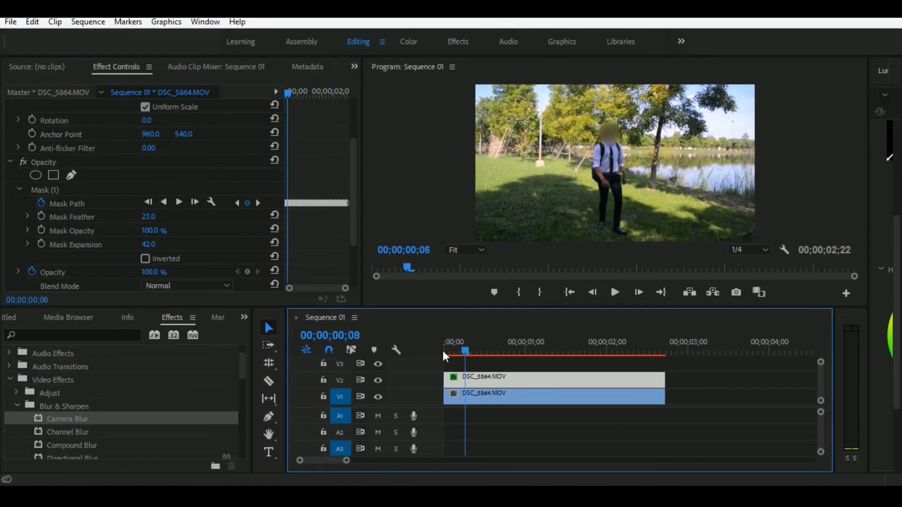
{"action": "left_click", "coordinate": [618, 291]}
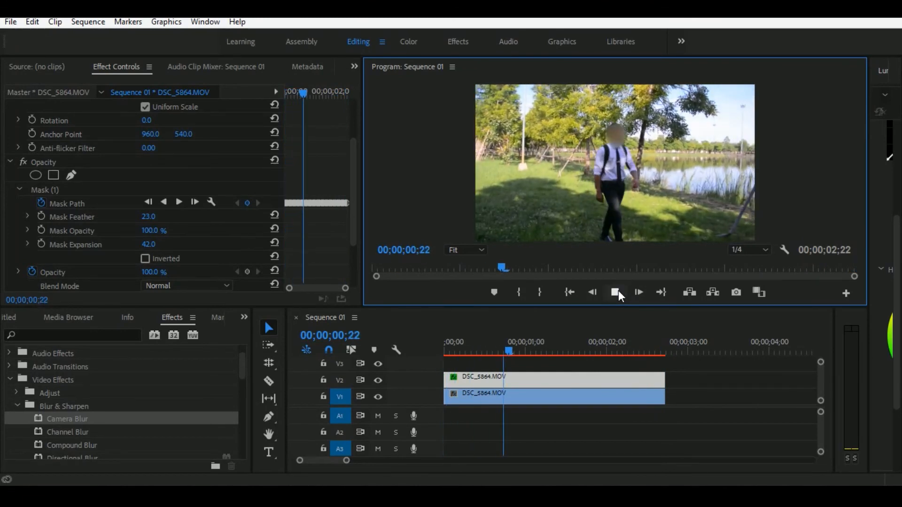
{"action": "left_click", "coordinate": [616, 292]}
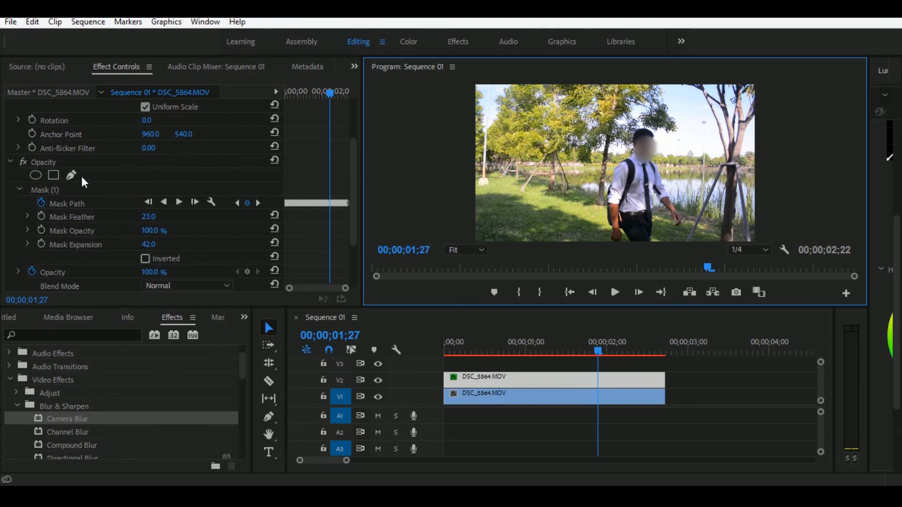
{"action": "left_click_drag", "start_coordinate": [465, 347], "coordinate": [425, 363]}
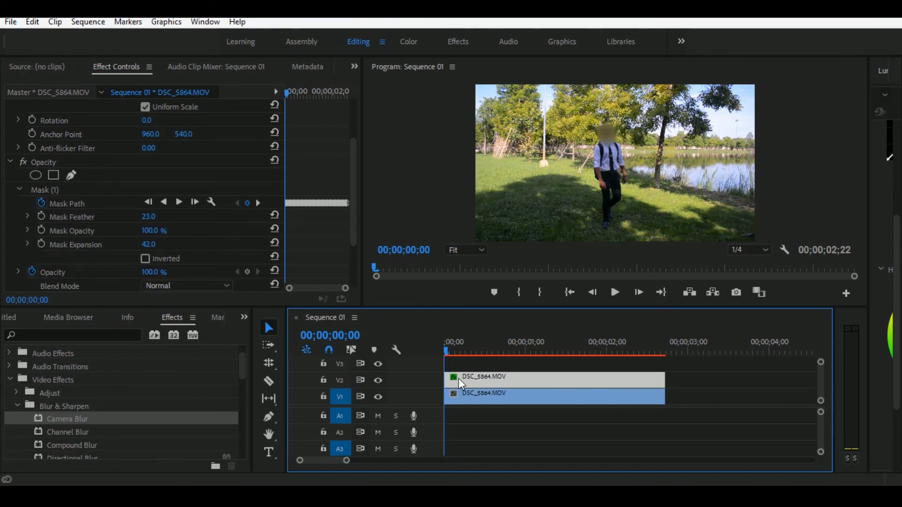
{"action": "left_click_drag", "start_coordinate": [451, 345], "coordinate": [439, 359]}
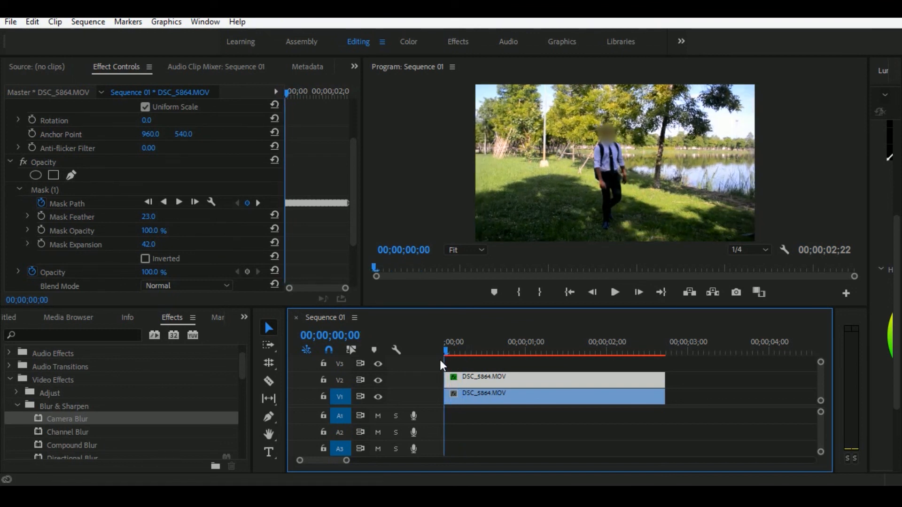